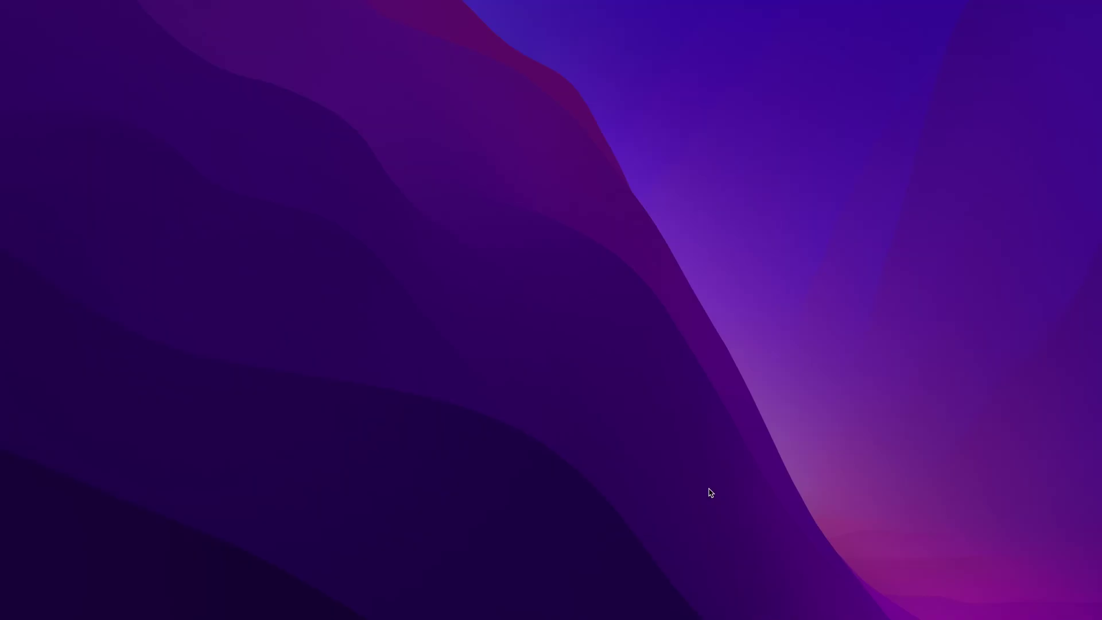
Launch Pro Tools and bring its Dashboard window to the middle of the desktop
{"action": "type", "text": "proto"}
{"action": "type", "text": "ol"}
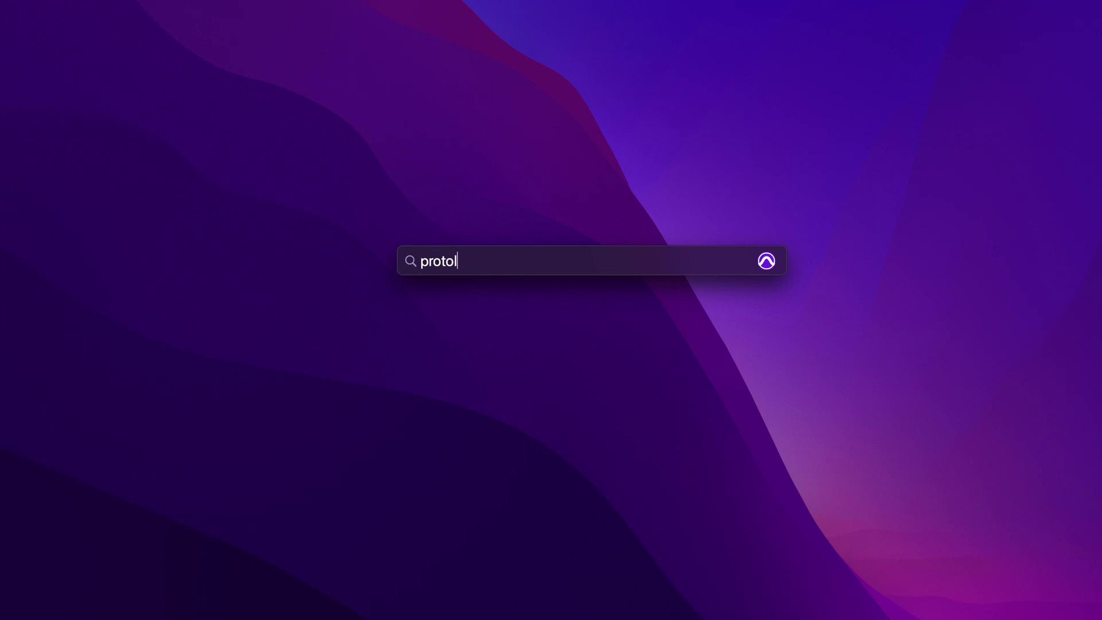
{"action": "key", "text": "Return"}
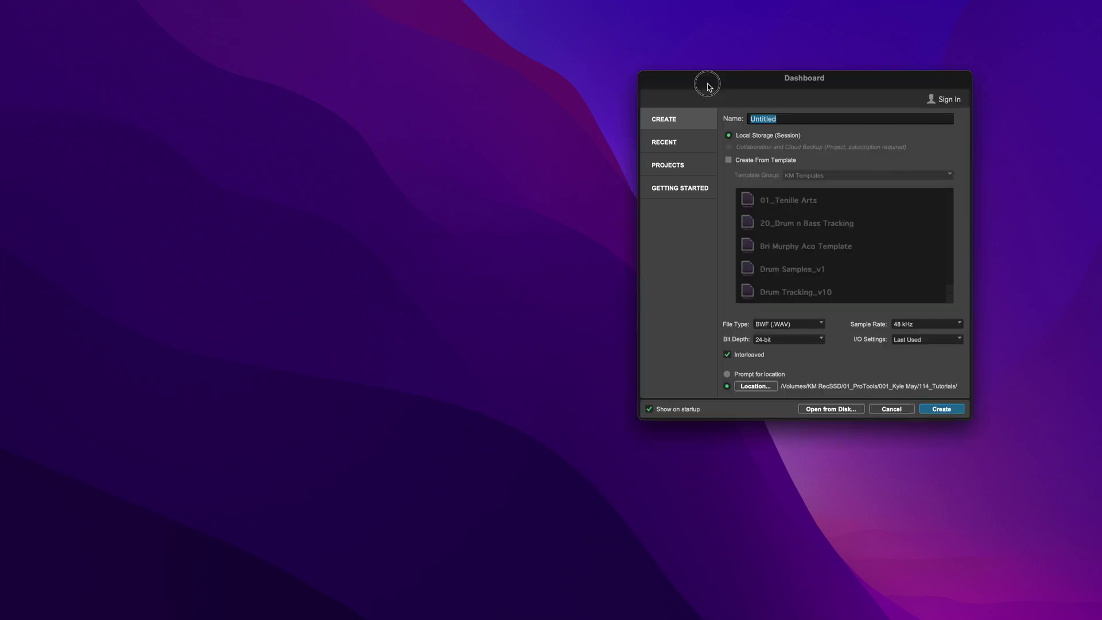
{"action": "left_click_drag", "start_coordinate": [706, 84], "coordinate": [475, 122]}
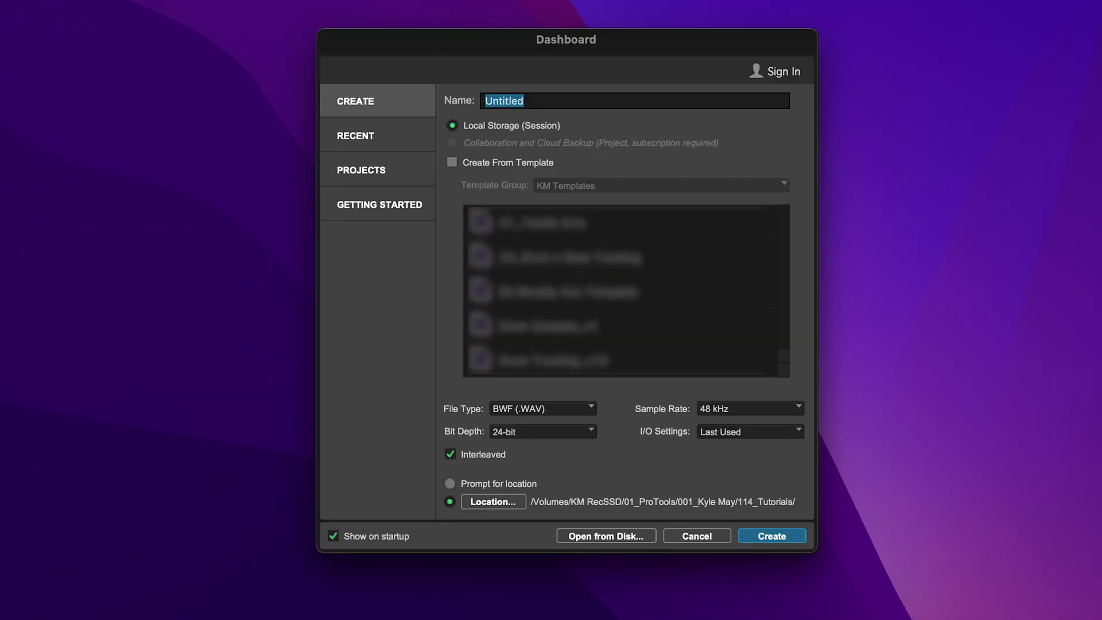
Create a local session named "01_prep_Protools Tutorial" with the BWF (.WAV) file type, checking the I/O settings choices
{"action": "type", "text": "01_prep_Protools Tutorial"}
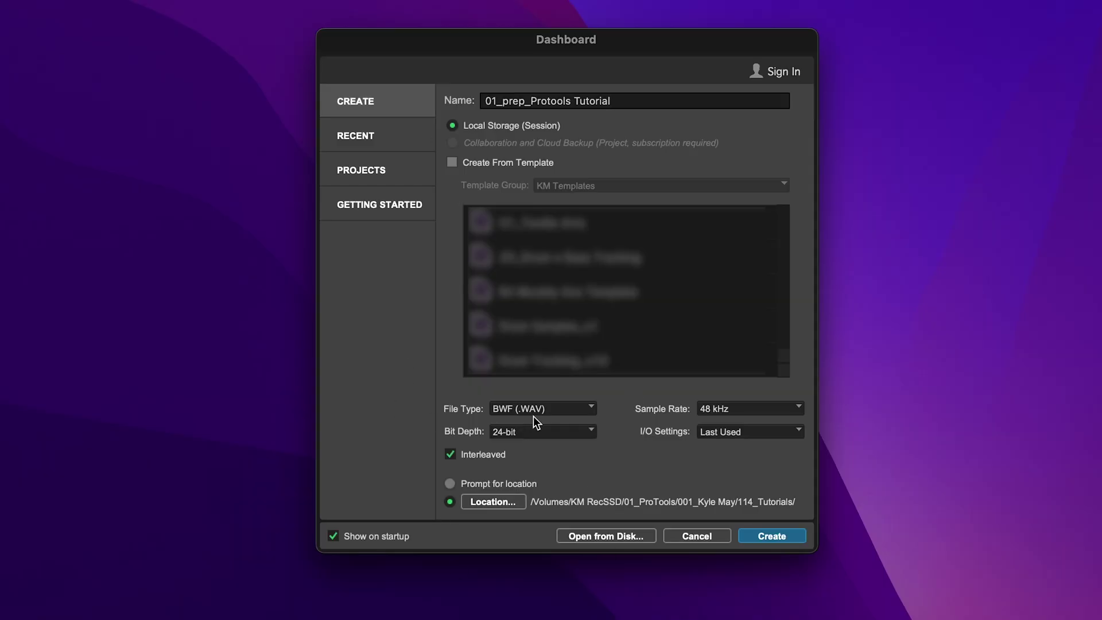
{"action": "left_click", "coordinate": [588, 409]}
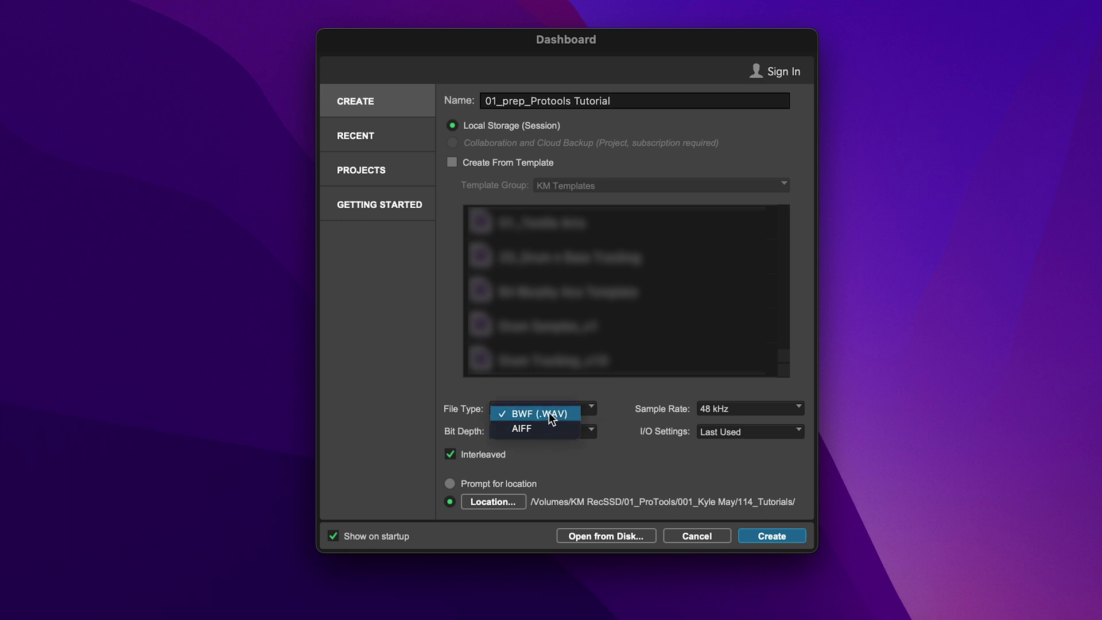
{"action": "left_click", "coordinate": [623, 411]}
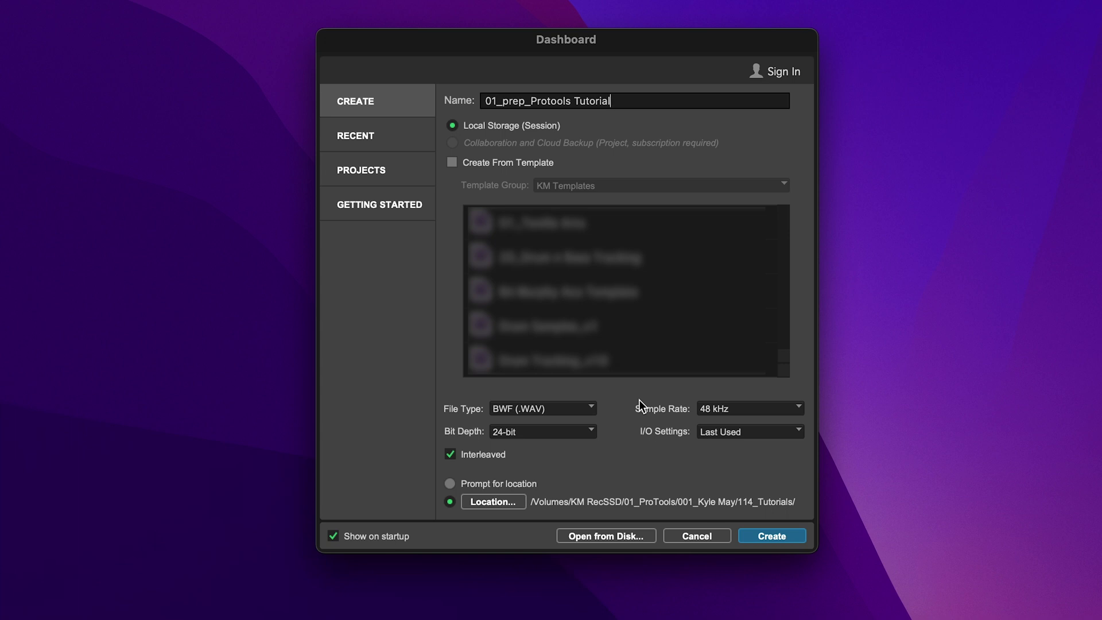
{"action": "left_click", "coordinate": [742, 430]}
{"action": "left_click", "coordinate": [769, 455]}
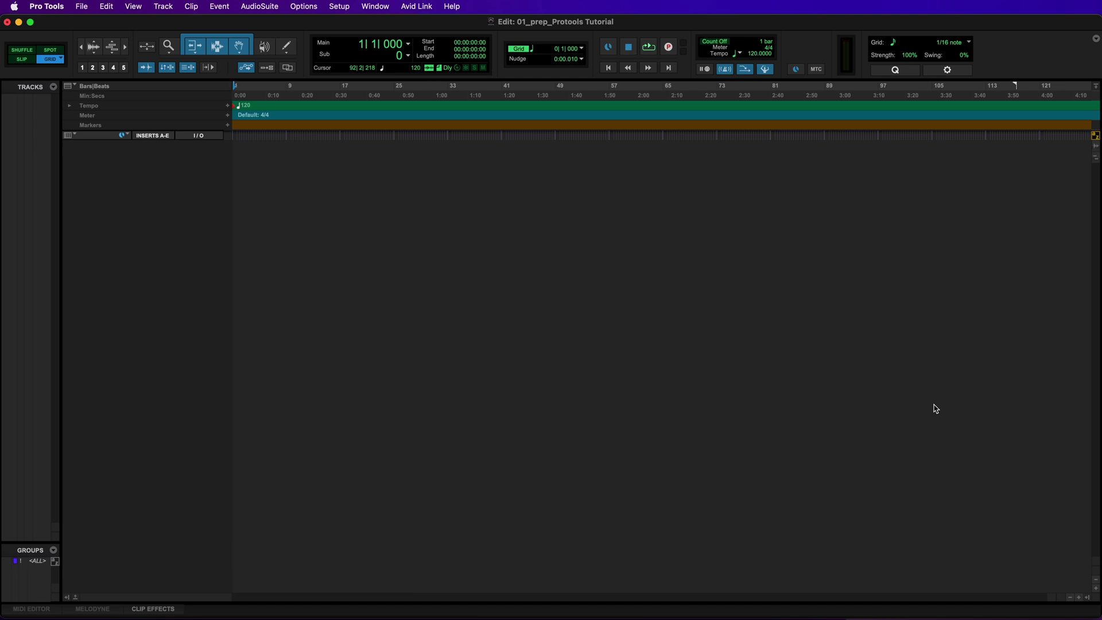
Set the session's playback engine to the 1: Aurora 16 audio interface
{"action": "left_click", "coordinate": [339, 7]}
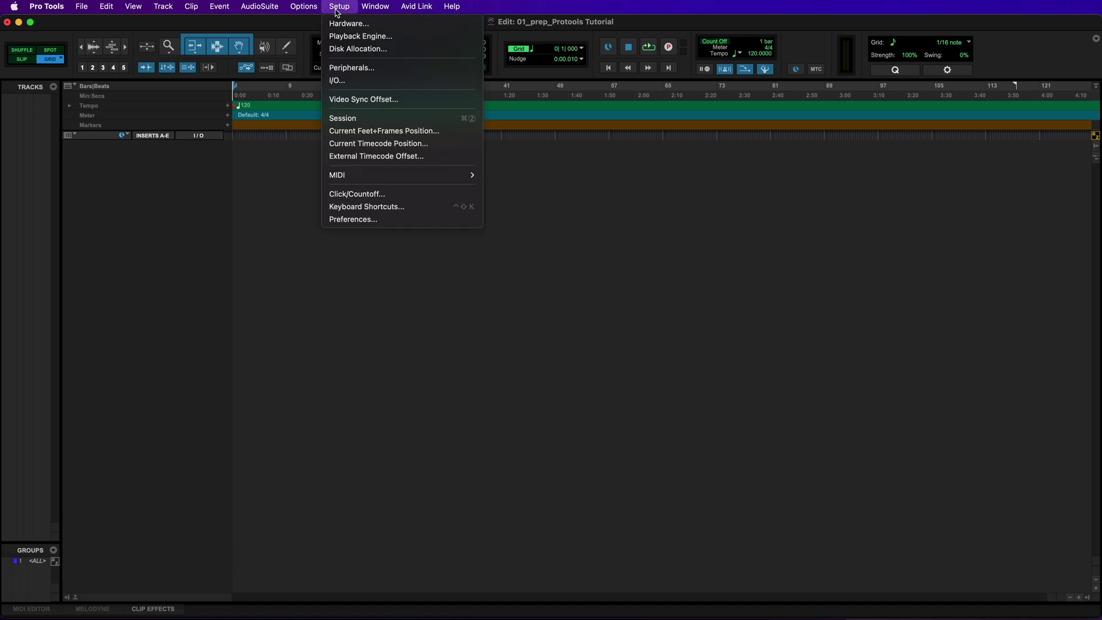
{"action": "left_click", "coordinate": [361, 37]}
{"action": "left_click_drag", "start_coordinate": [784, 244], "coordinate": [499, 180]}
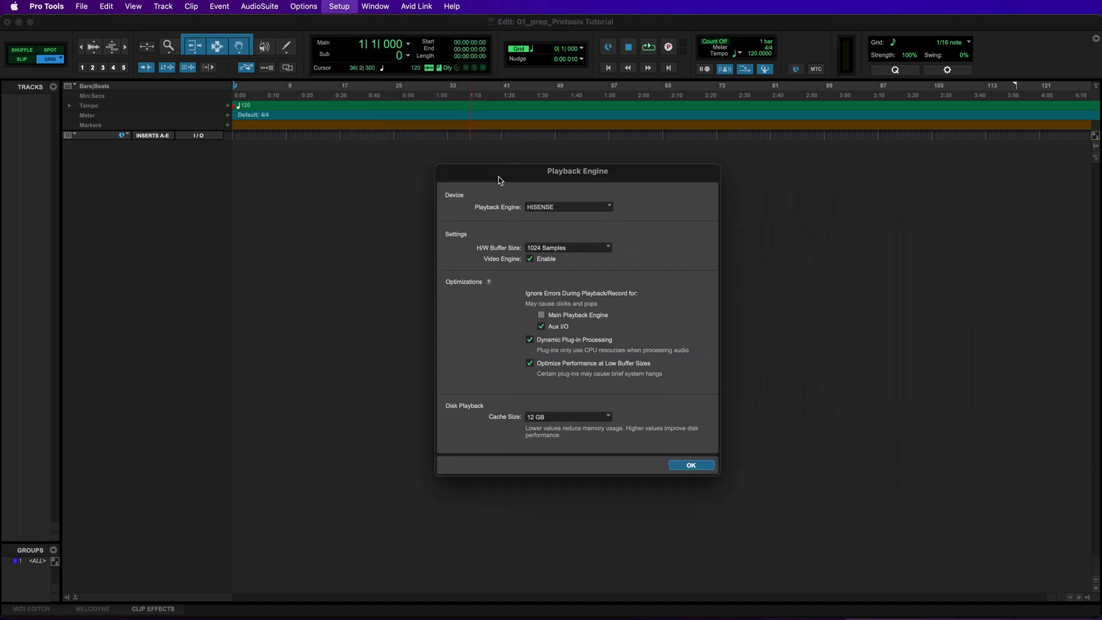
{"action": "left_click", "coordinate": [597, 208]}
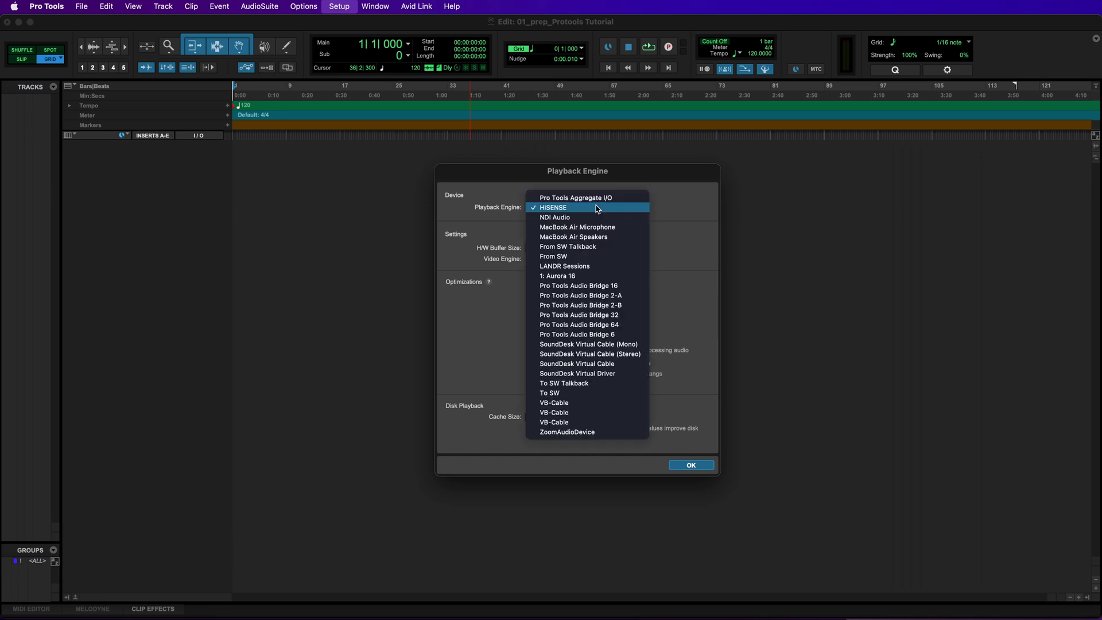
{"action": "left_click", "coordinate": [602, 277]}
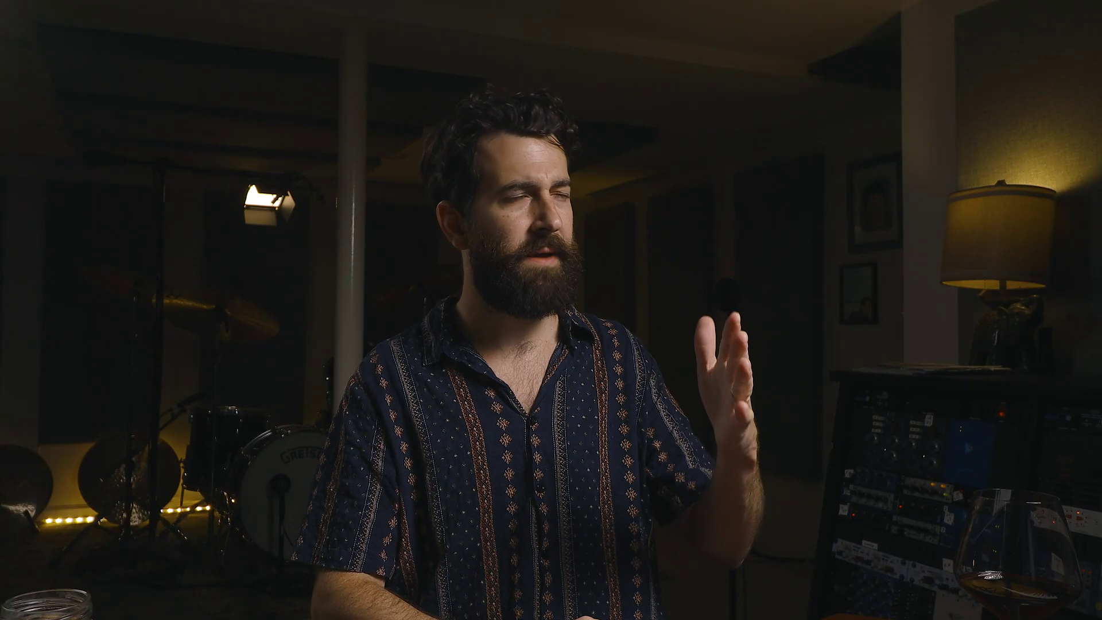
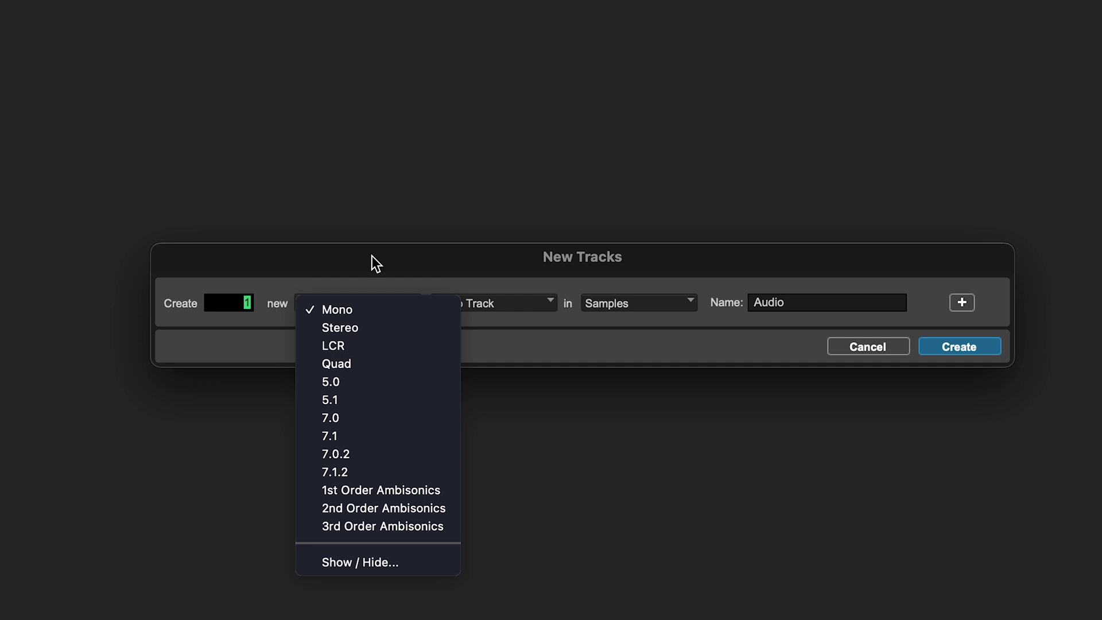
Create one mono audio track in samples named Vocal
{"action": "left_click", "coordinate": [380, 309]}
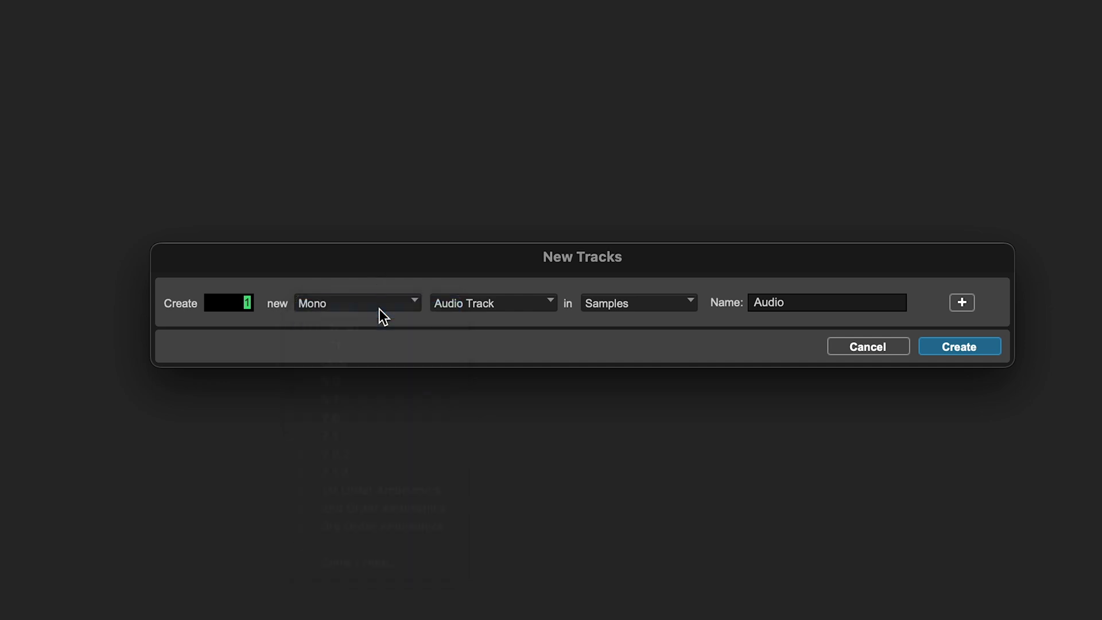
{"action": "left_click", "coordinate": [537, 310]}
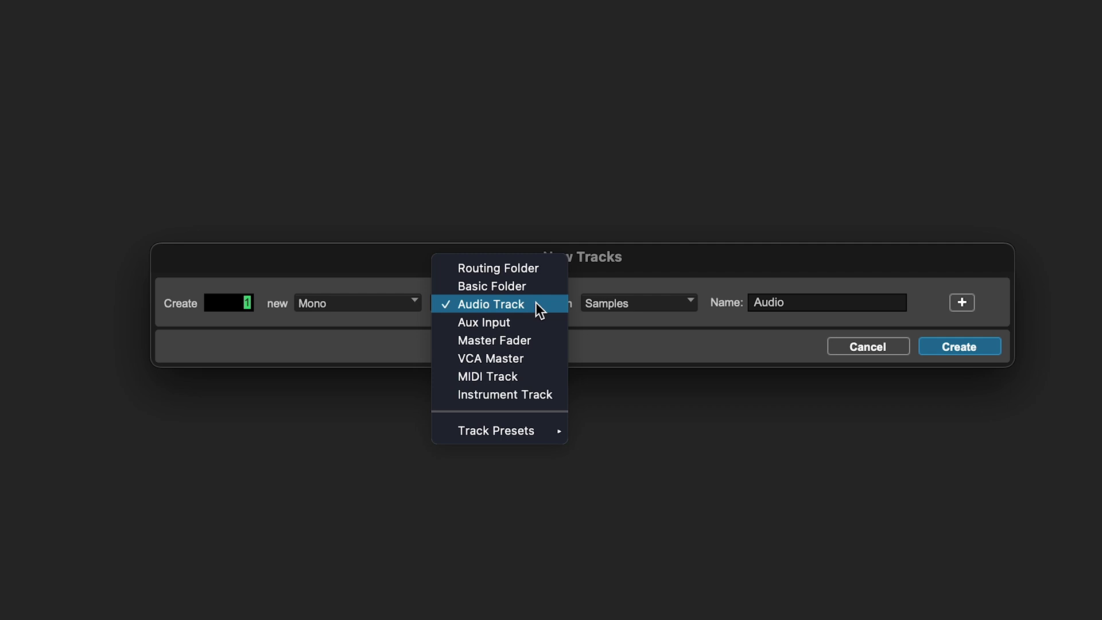
{"action": "left_click", "coordinate": [536, 302]}
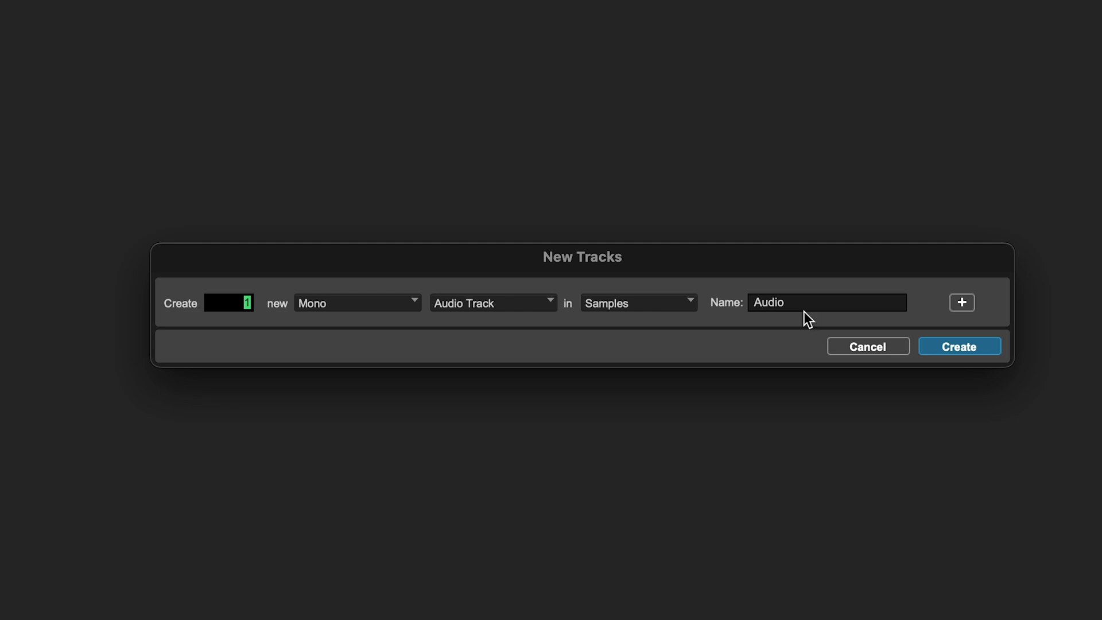
{"action": "left_click", "coordinate": [805, 307]}
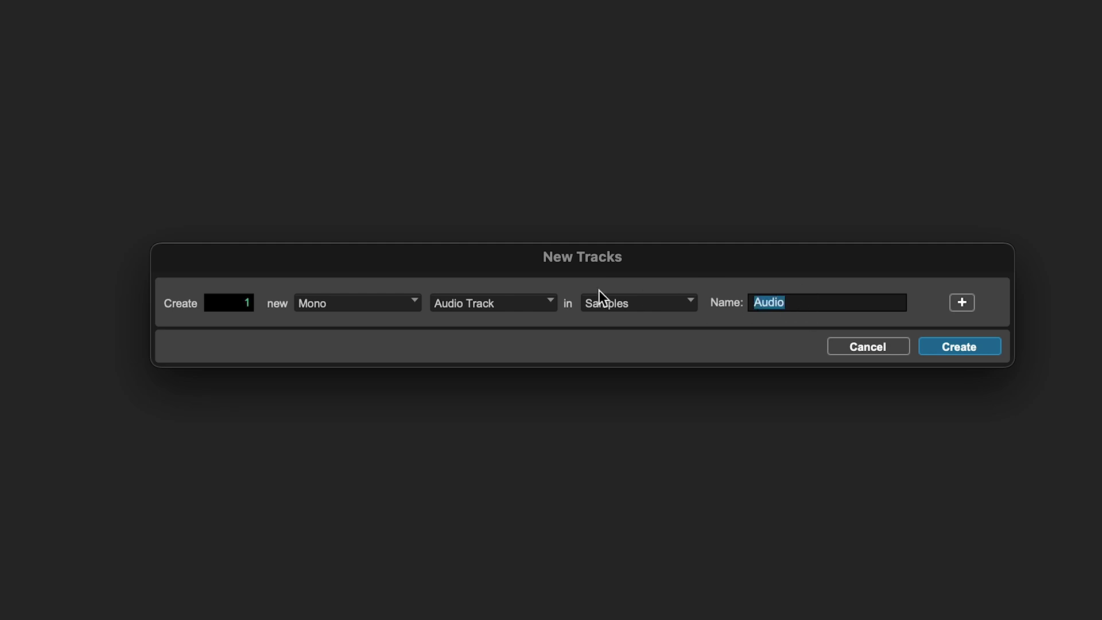
{"action": "type", "text": "Inpu"}
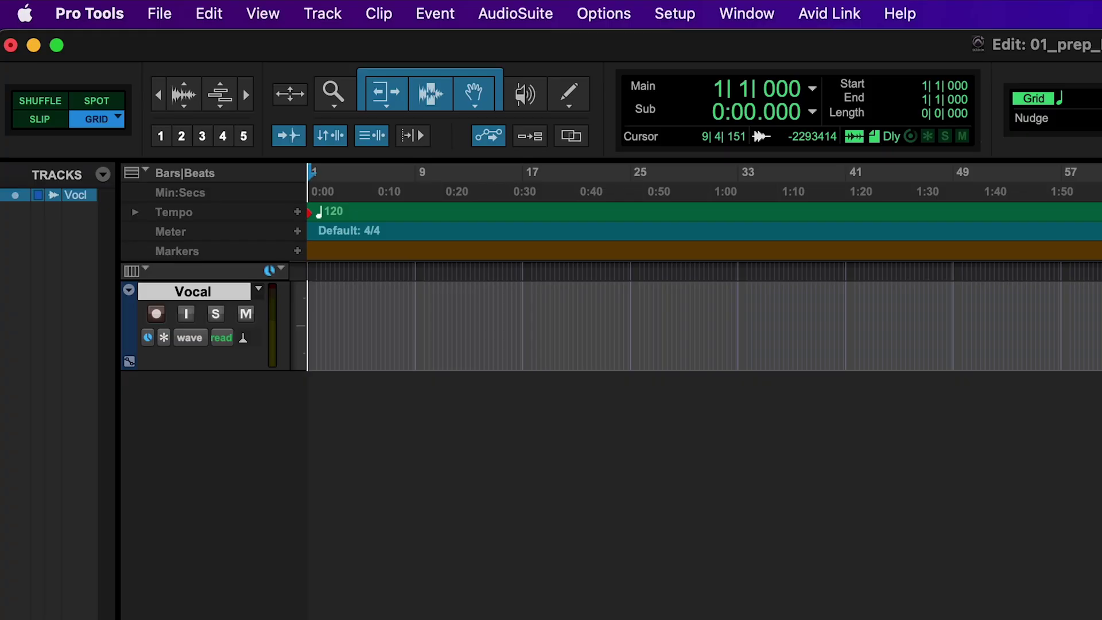
Show the I/O column beside the Vocal track in the Edit window
{"action": "left_click", "coordinate": [151, 316]}
{"action": "left_click", "coordinate": [150, 315]}
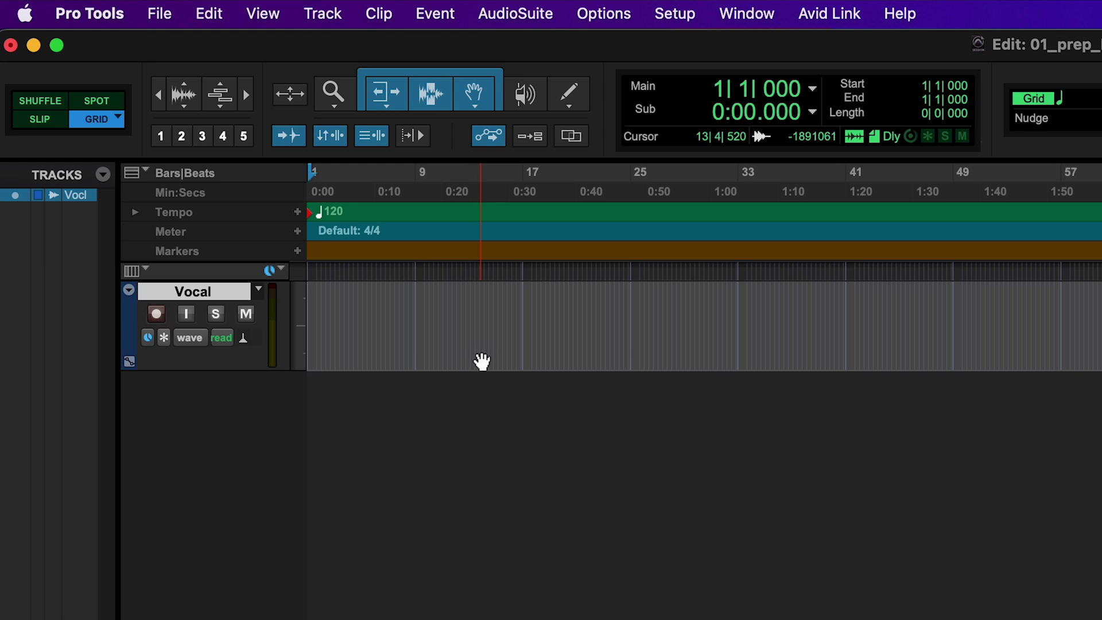
{"action": "left_click", "coordinate": [145, 270]}
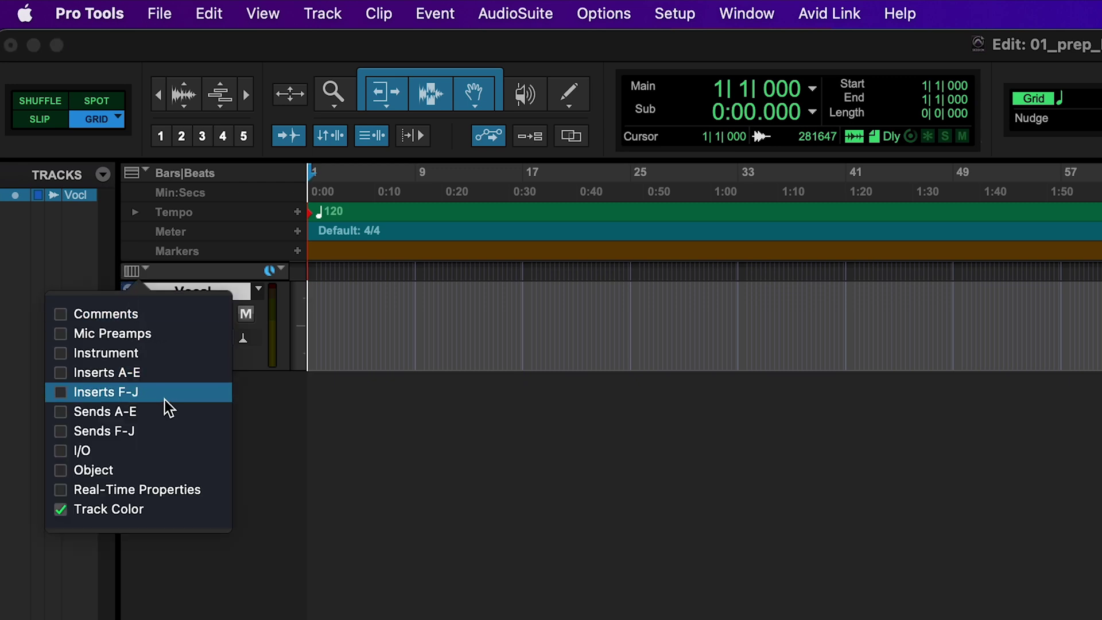
{"action": "left_click", "coordinate": [180, 450]}
{"action": "left_click", "coordinate": [669, 523]}
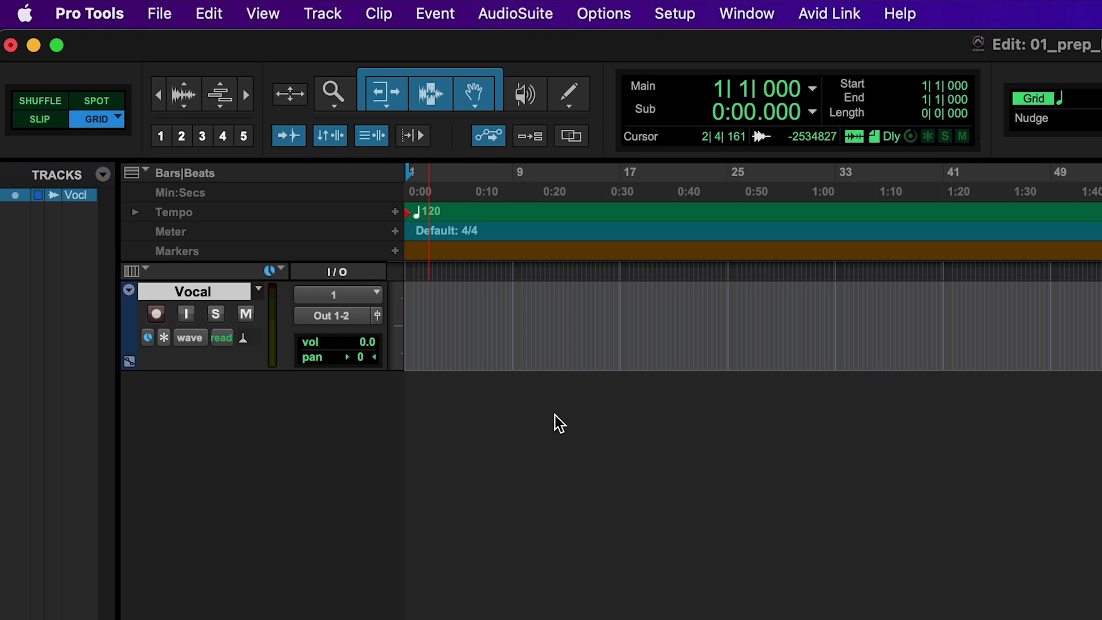
Assign the Vocal track's input to interface channel 1 (Mono) and check its output assignment
{"action": "left_click", "coordinate": [379, 296]}
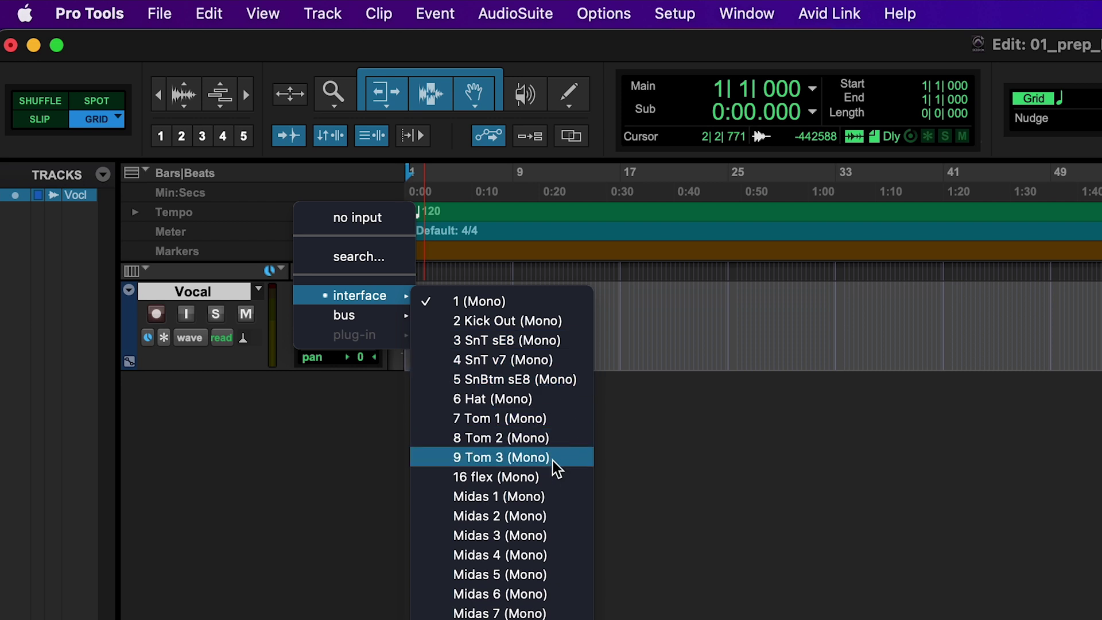
{"action": "left_click", "coordinate": [565, 302]}
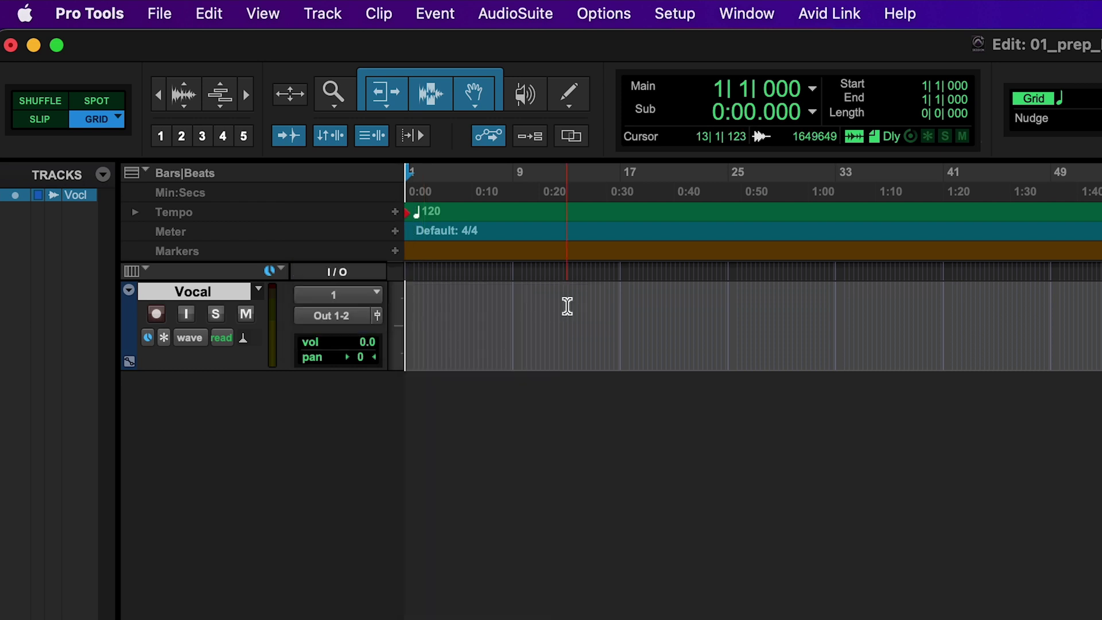
{"action": "left_click", "coordinate": [374, 317]}
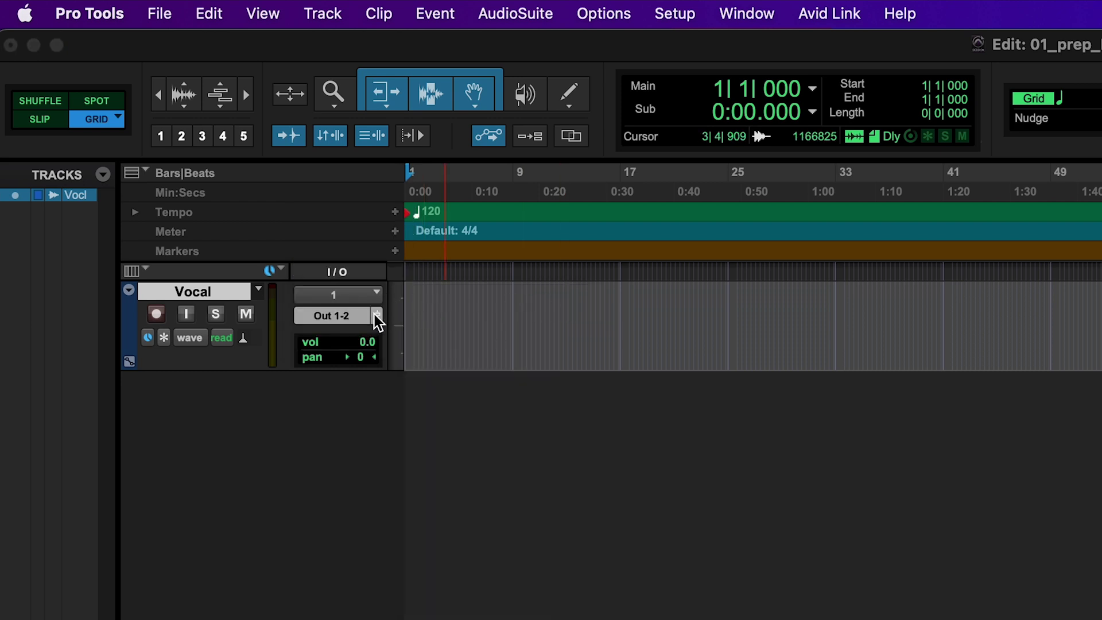
{"action": "left_click", "coordinate": [531, 323]}
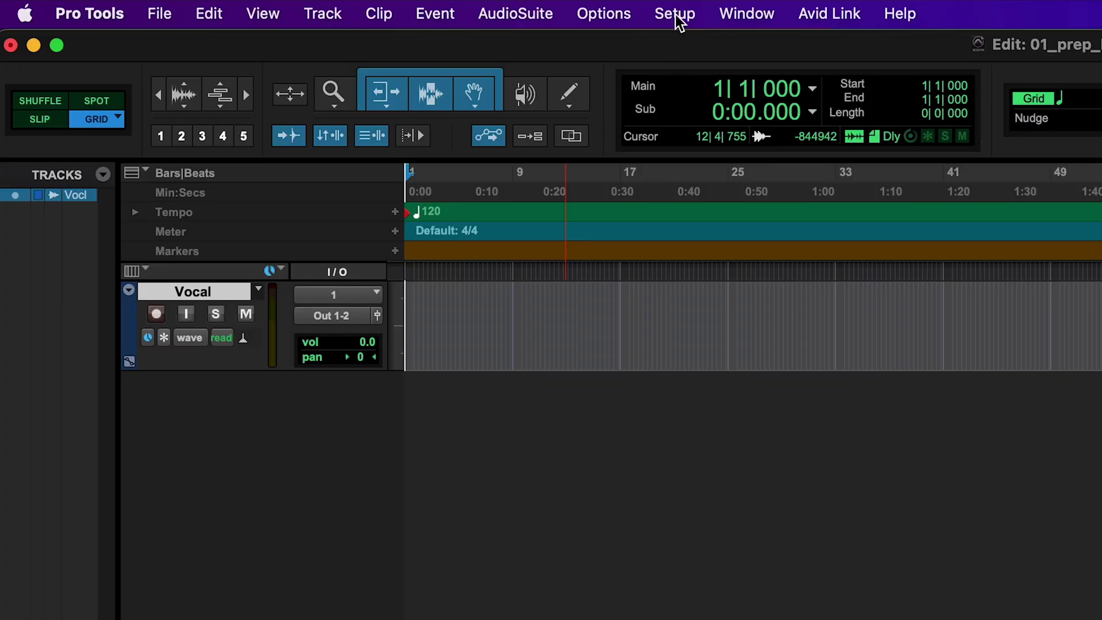
Review the interface's input and output paths in I/O Setup
{"action": "left_click", "coordinate": [675, 16]}
{"action": "left_click", "coordinate": [733, 165]}
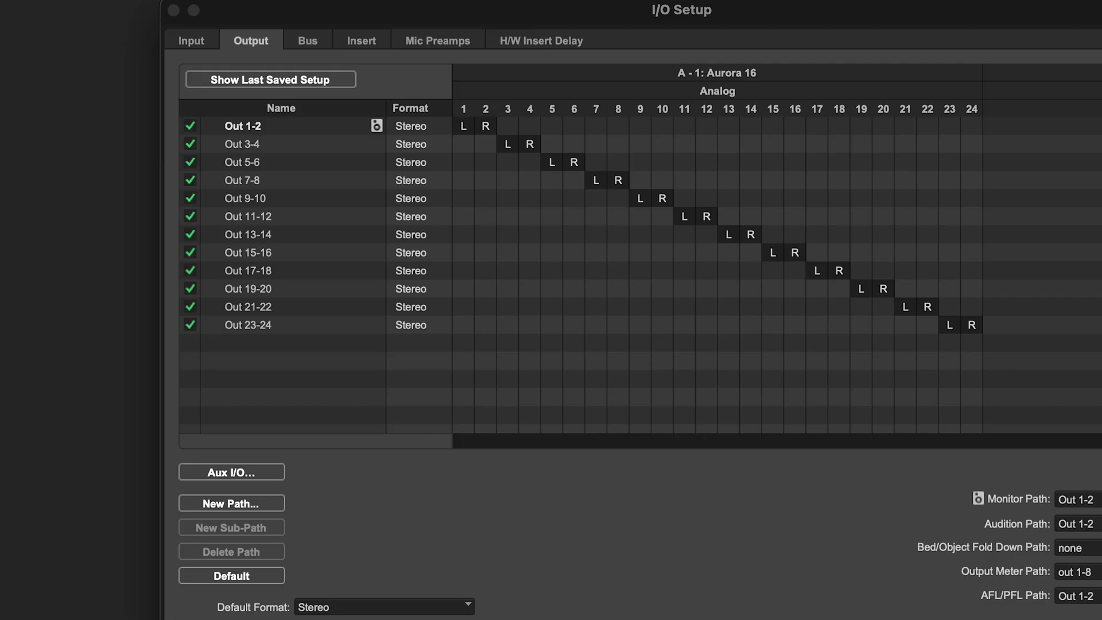
{"action": "left_click", "coordinate": [193, 41]}
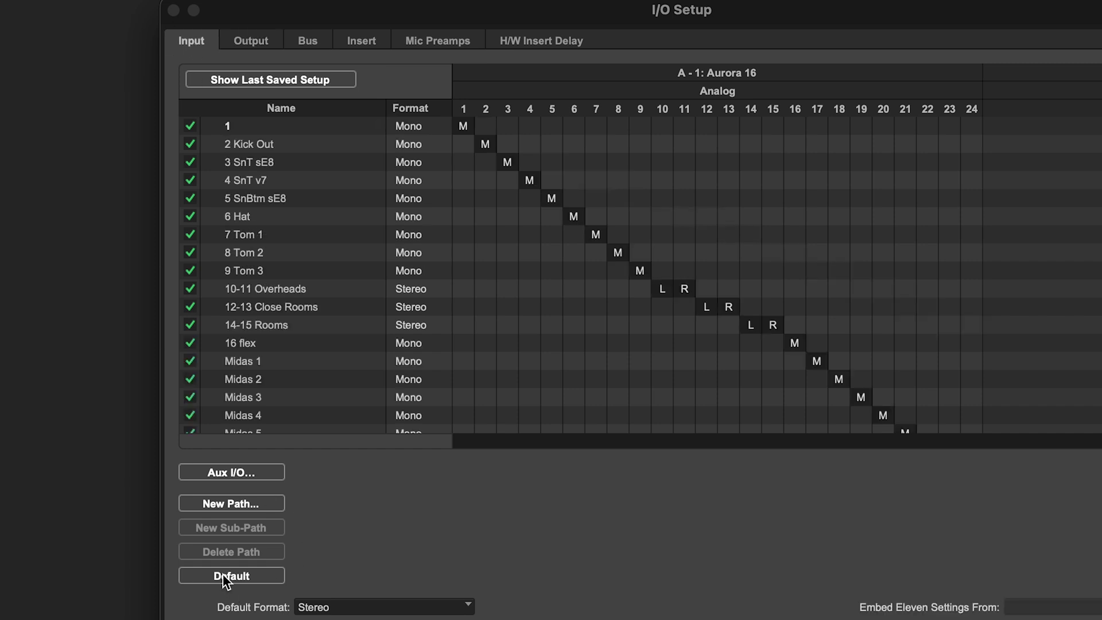
{"action": "left_click", "coordinate": [259, 41]}
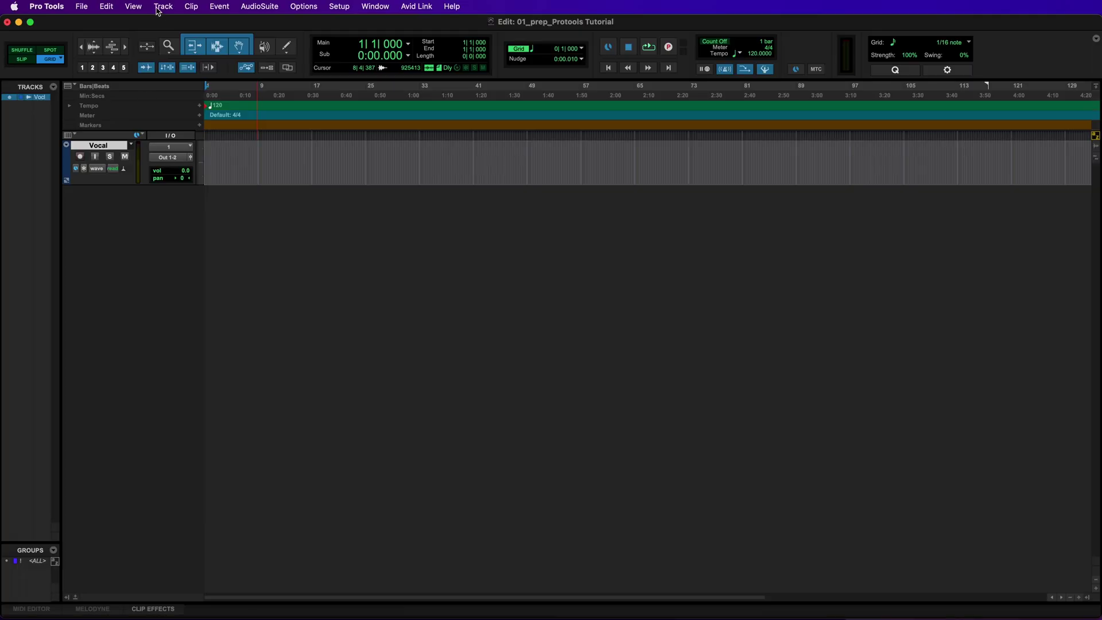
Create a click track below the Vocal track
{"action": "left_click", "coordinate": [158, 10]}
{"action": "left_click", "coordinate": [271, 420]}
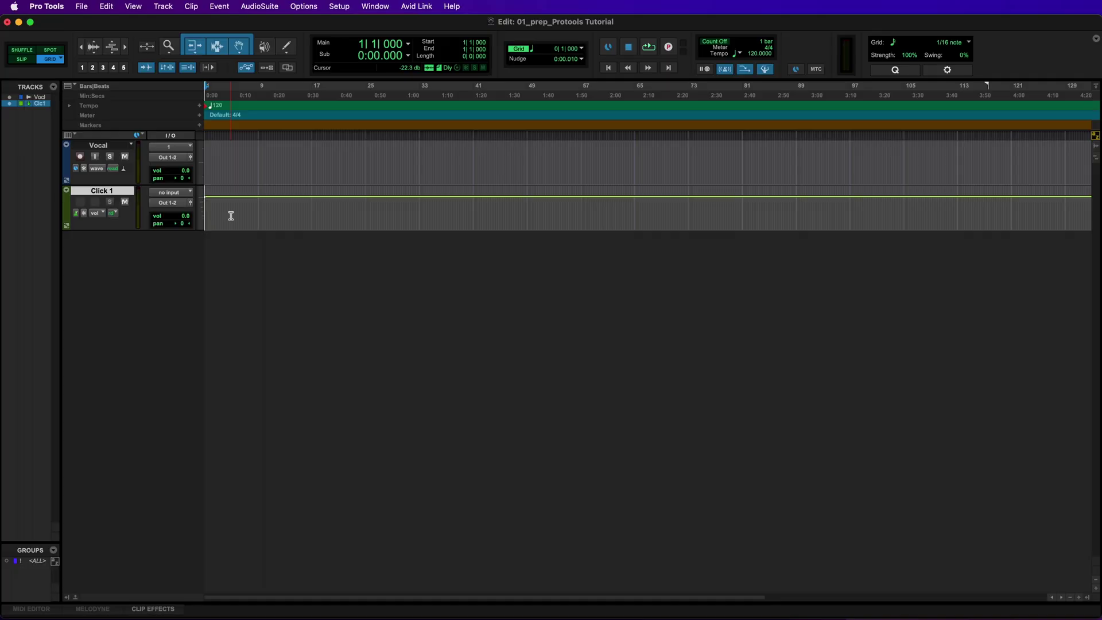
{"action": "key", "text": "super+shift+n"}
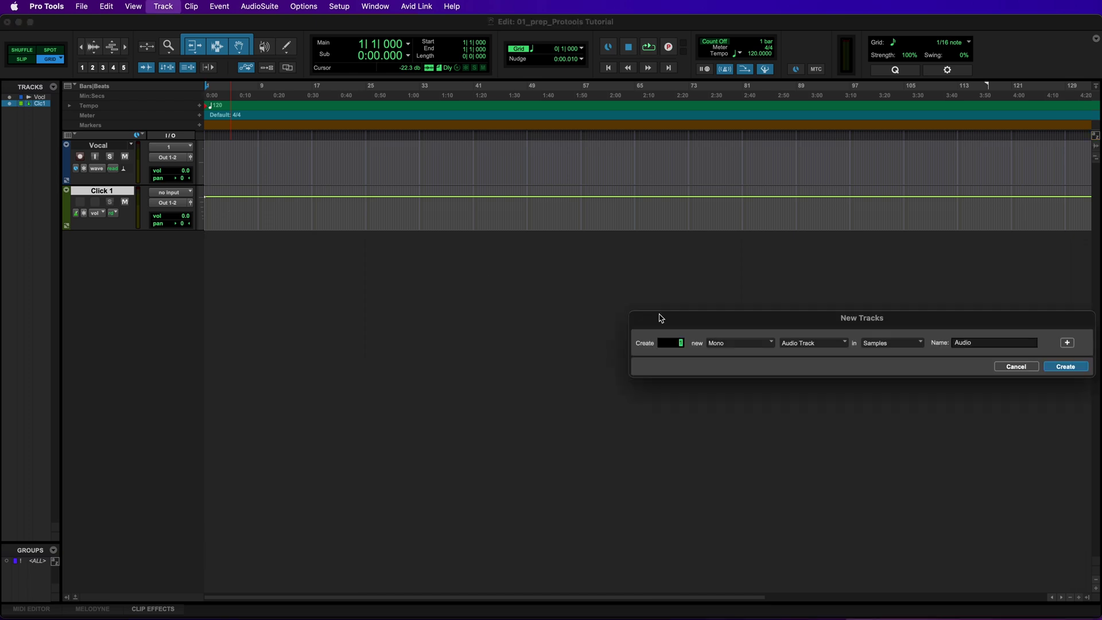
{"action": "left_click", "coordinate": [586, 310]}
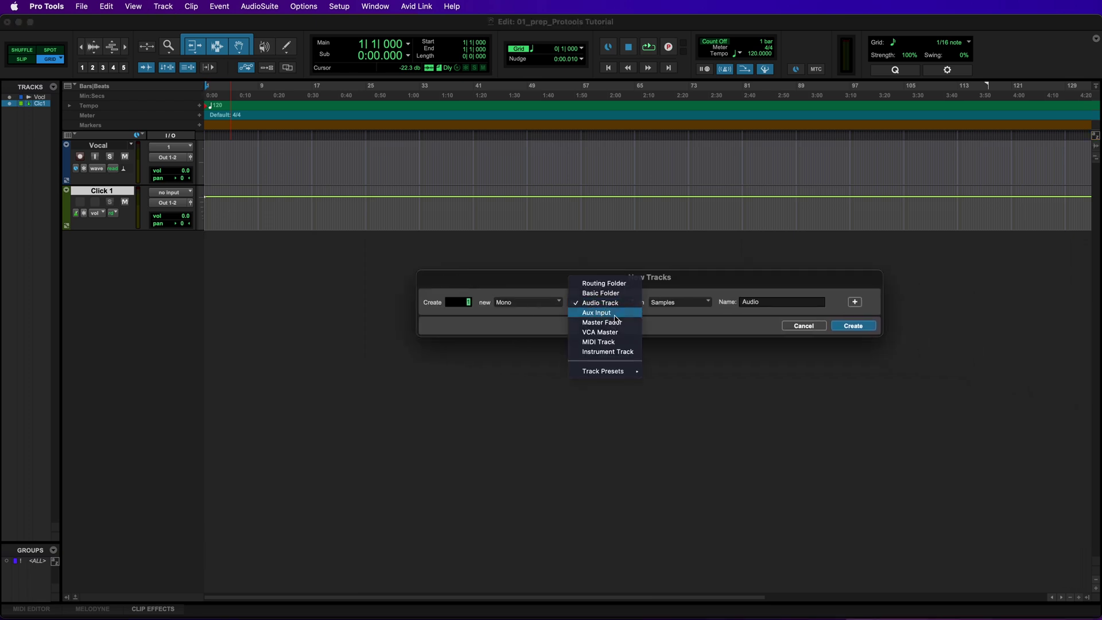
{"action": "left_click", "coordinate": [595, 313]}
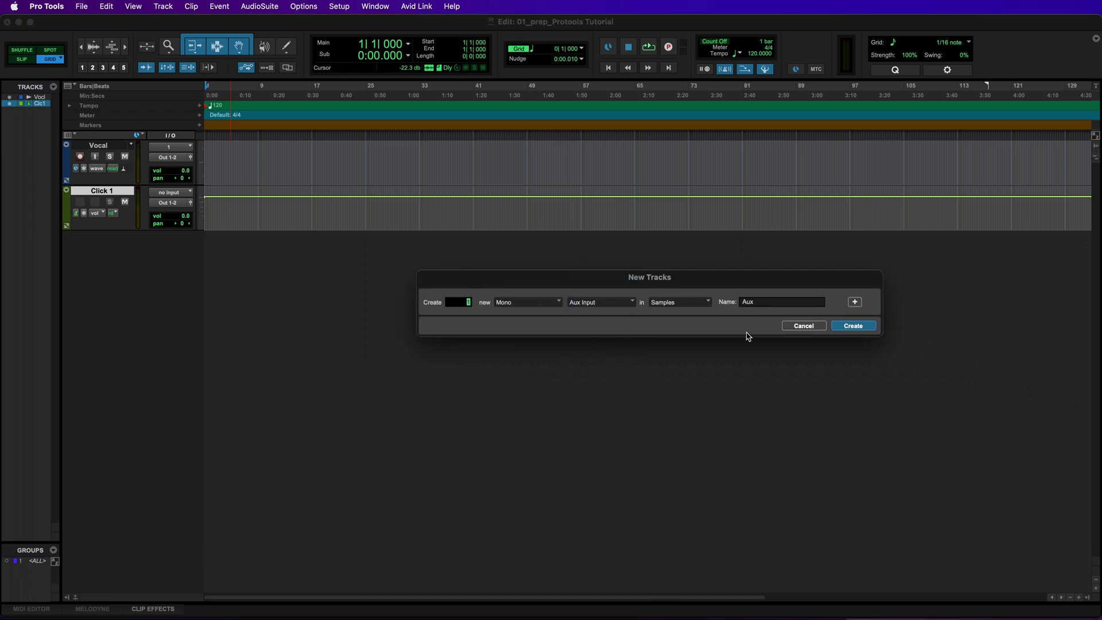
{"action": "left_click", "coordinate": [804, 326]}
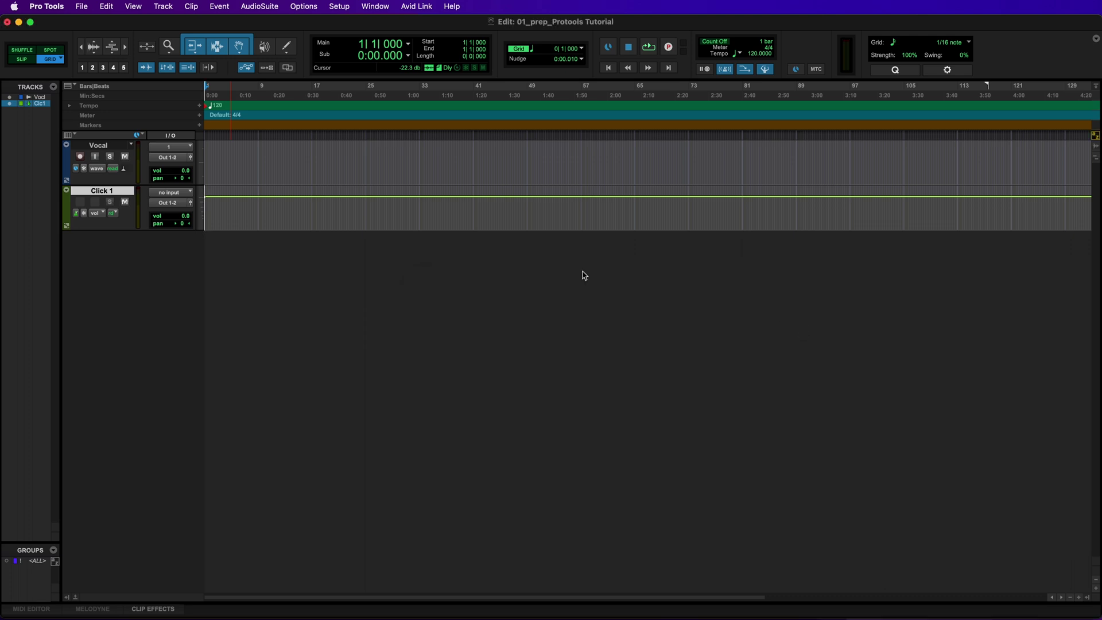
Show the Inserts A-E column for the tracks in the Edit window
{"action": "left_click", "coordinate": [76, 136]}
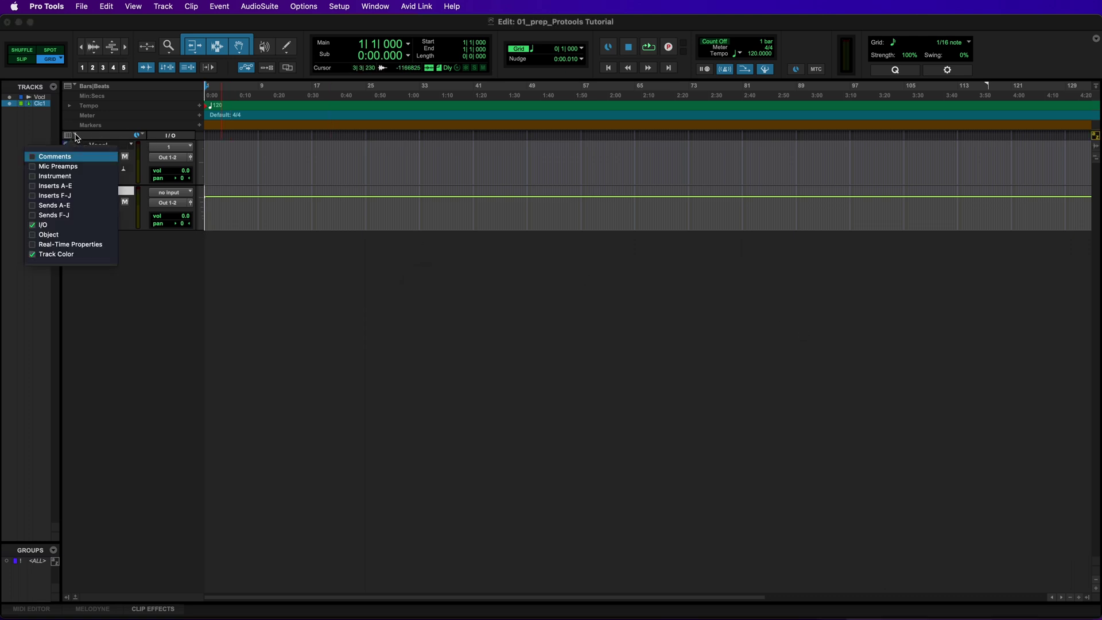
{"action": "left_click", "coordinate": [74, 185]}
{"action": "left_click", "coordinate": [302, 274]}
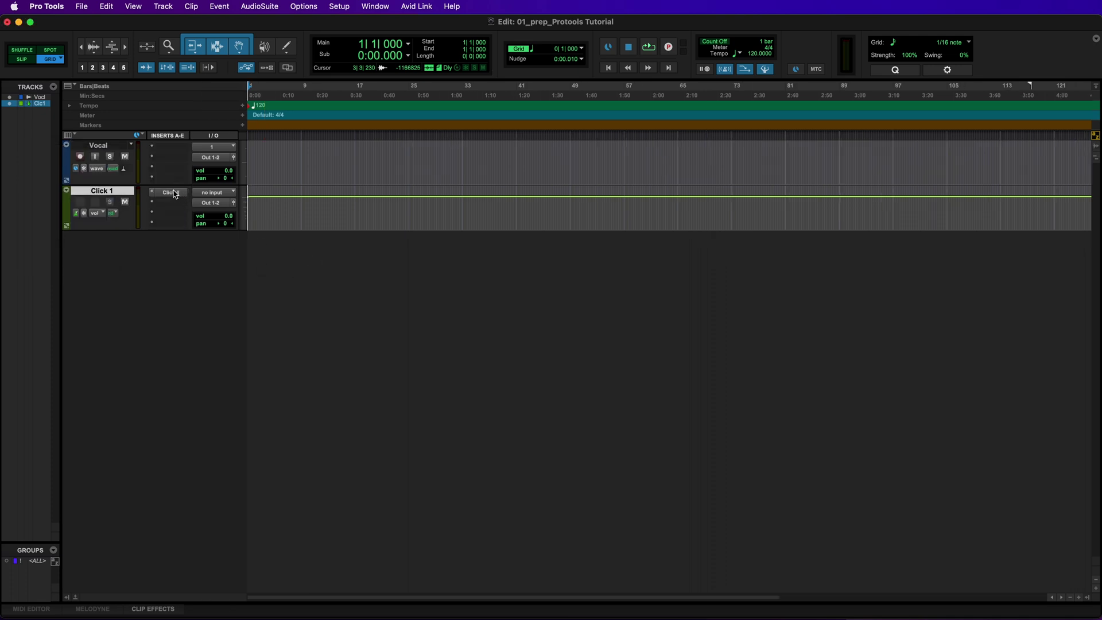
Inspect the Click II plug-in settings on the click track, including its click sounds and note values
{"action": "left_click", "coordinate": [174, 193]}
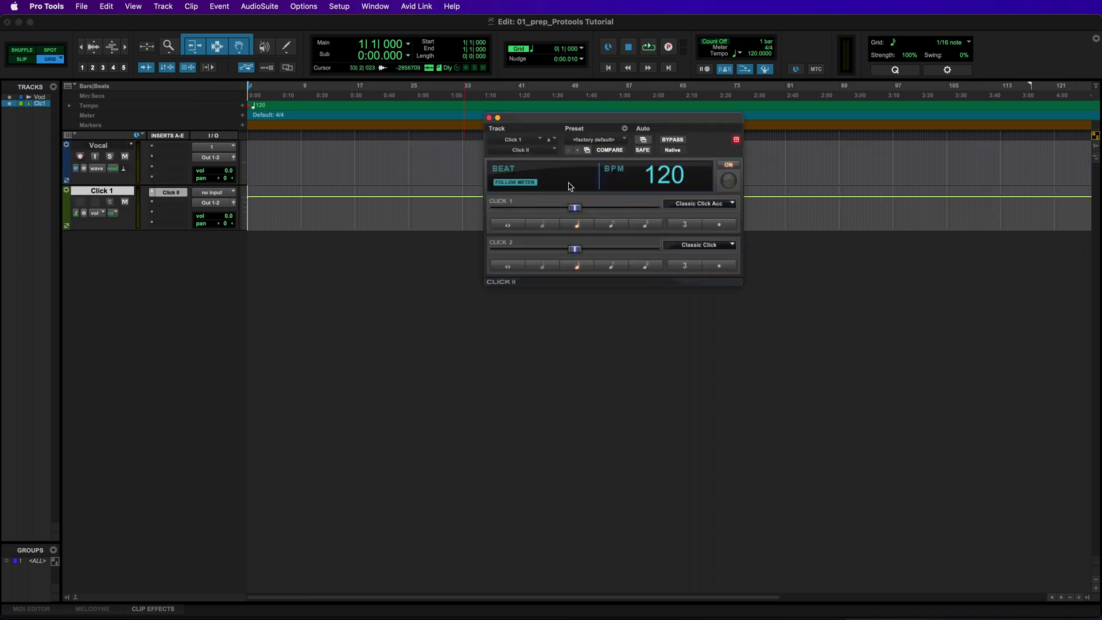
{"action": "left_click_drag", "start_coordinate": [572, 119], "coordinate": [527, 170]}
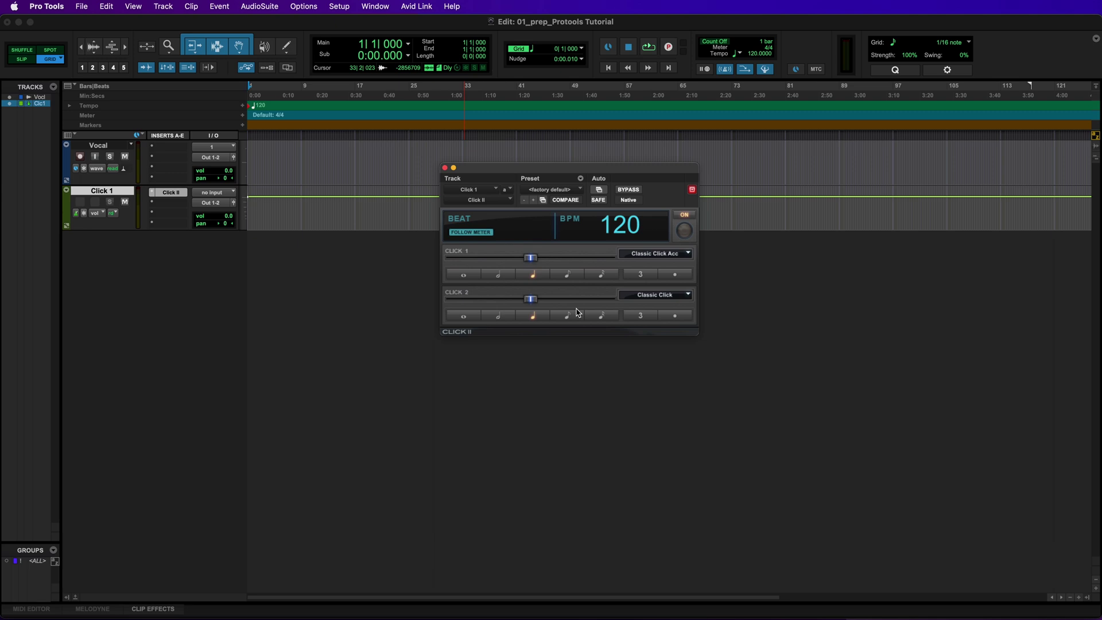
{"action": "key", "text": "super+w"}
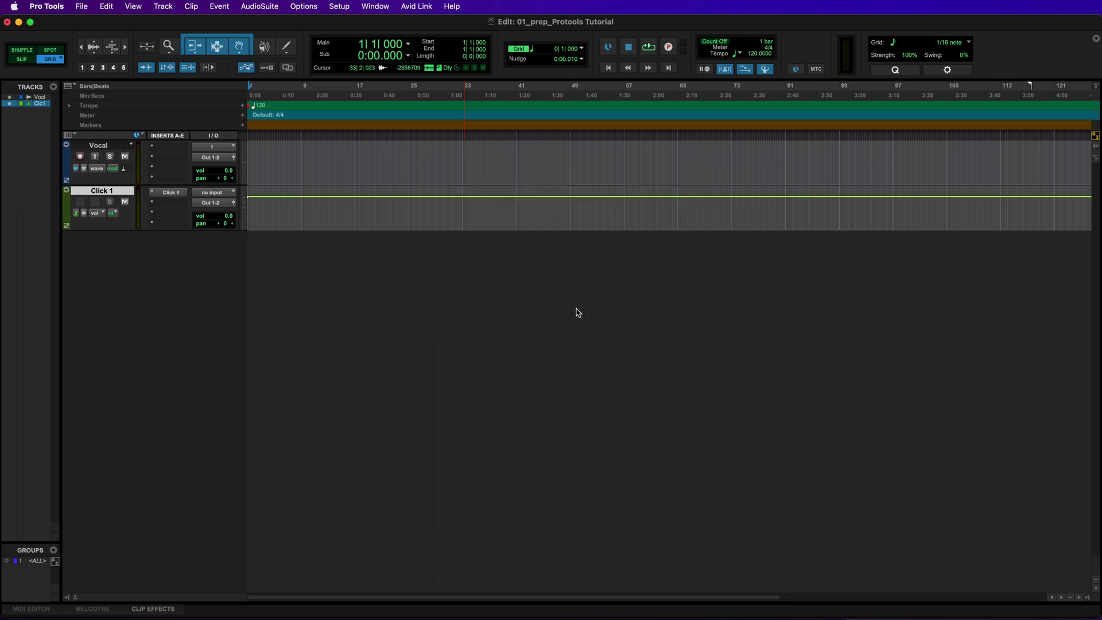
Set the session's starting tempo to 90 BPM
{"action": "double_click", "coordinate": [251, 107]}
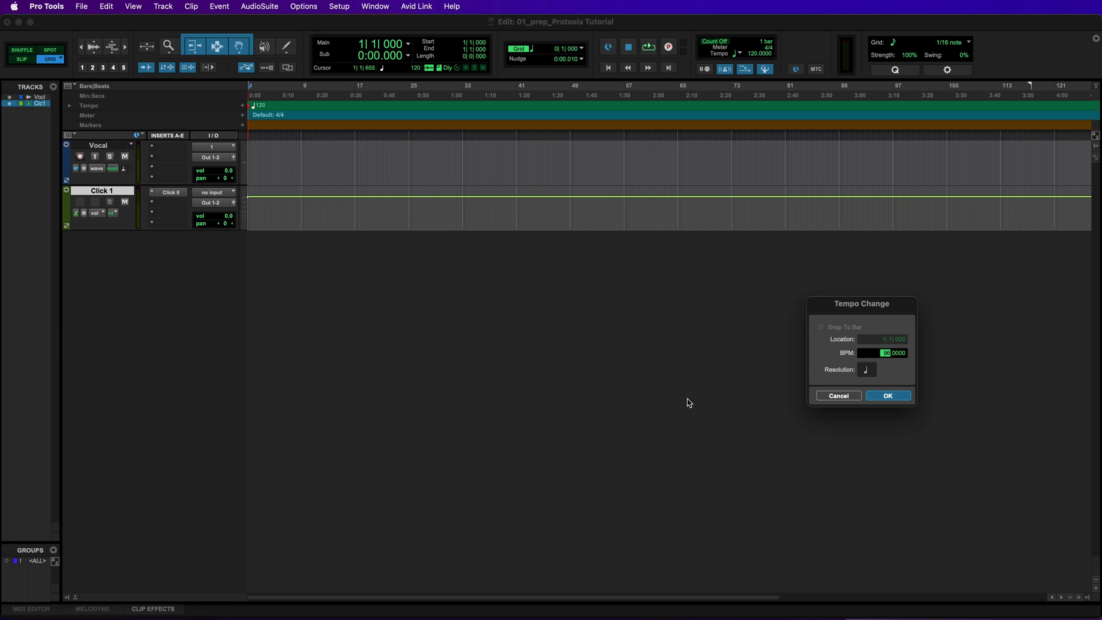
{"action": "key", "text": "Return"}
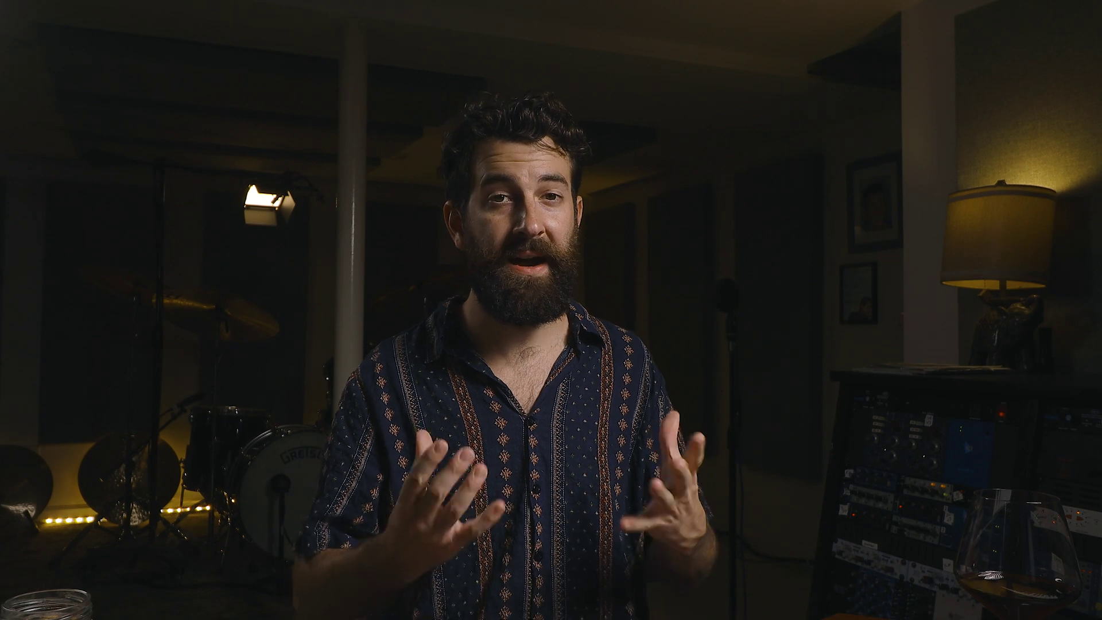